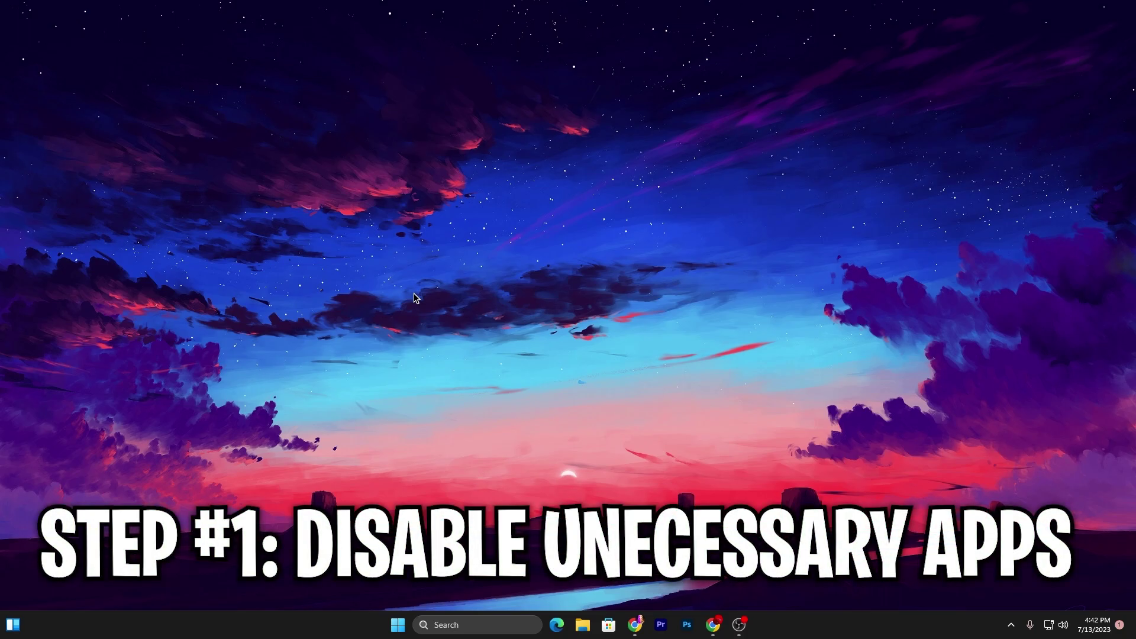
Launch msconfig, limit the boot processor count to 16 in Advanced options, and apply.
{"action": "key", "text": "super+r"}
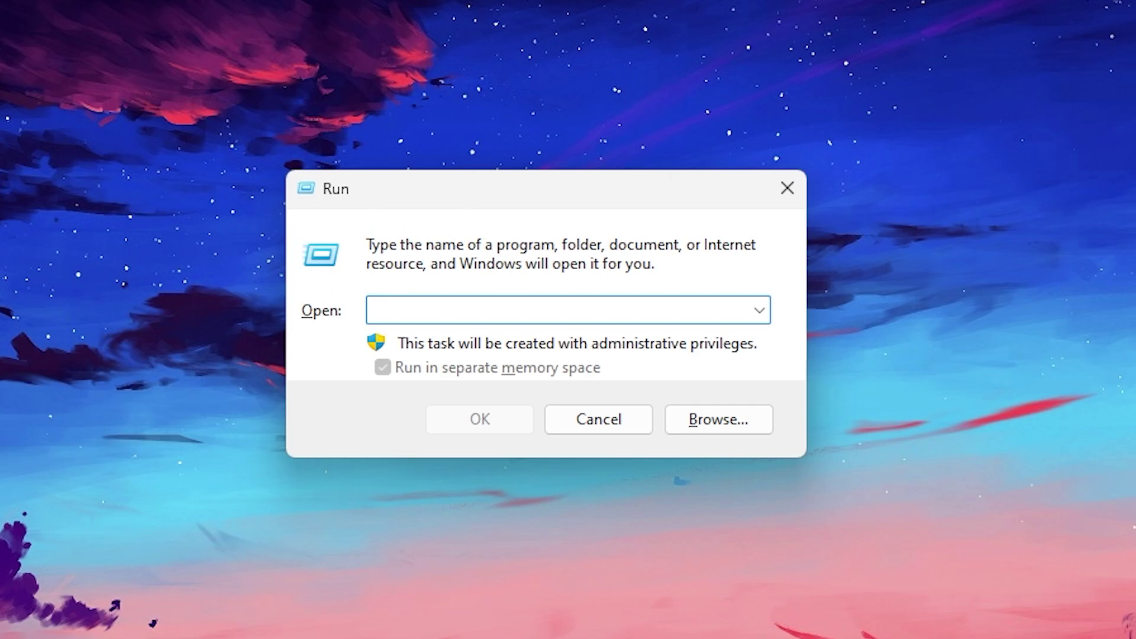
{"action": "type", "text": "MS"}
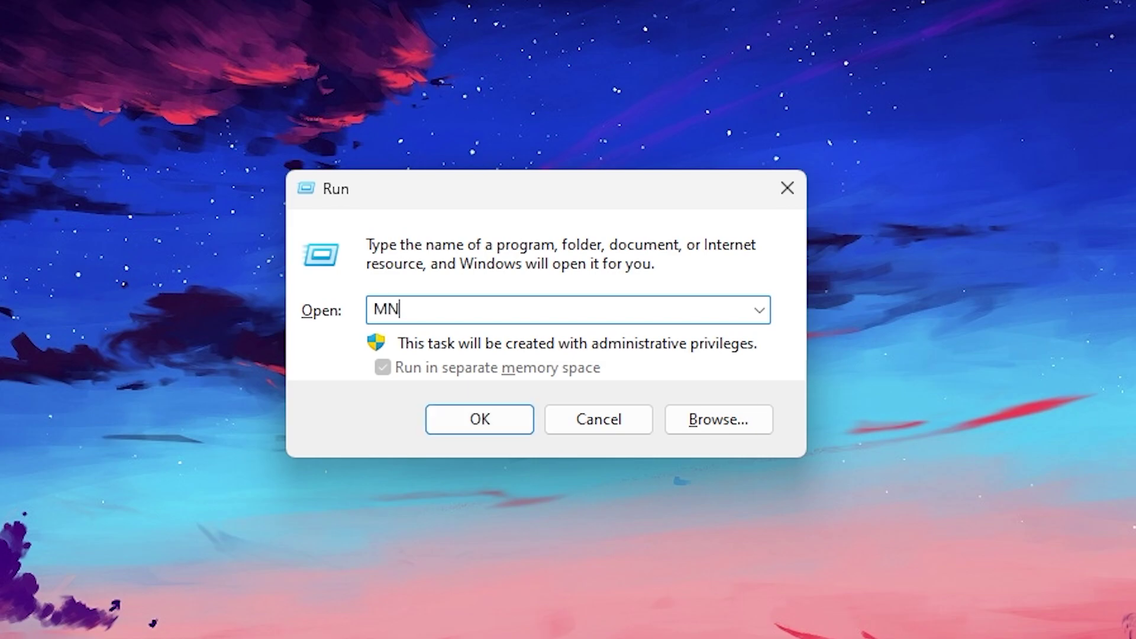
{"action": "type", "text": "CONFIG"}
{"action": "key", "text": "Return"}
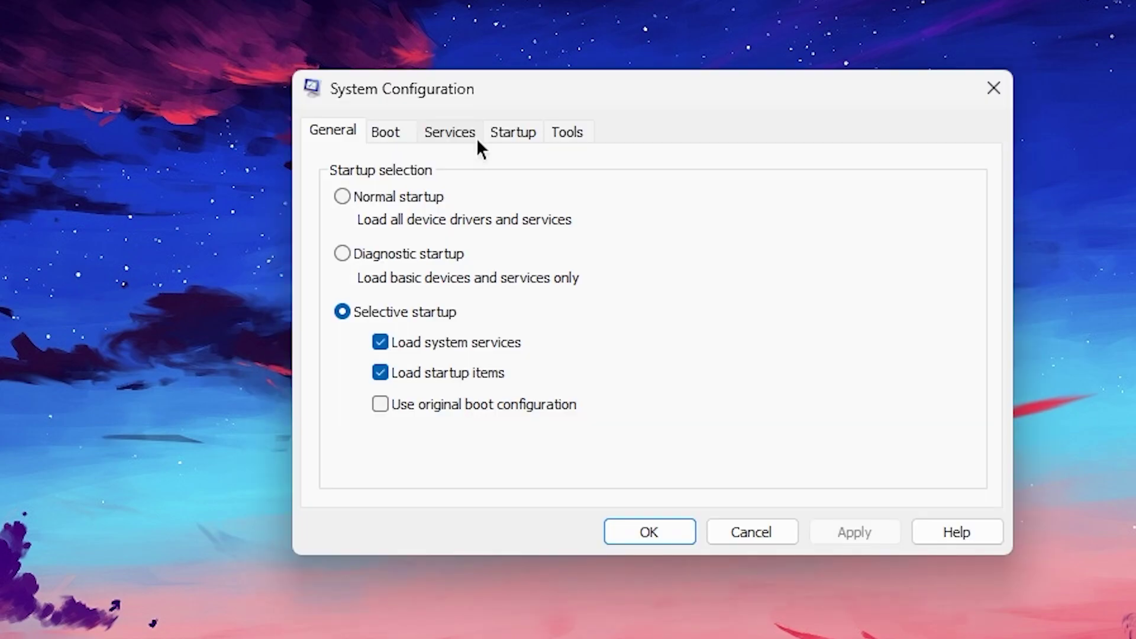
{"action": "left_click", "coordinate": [382, 132]}
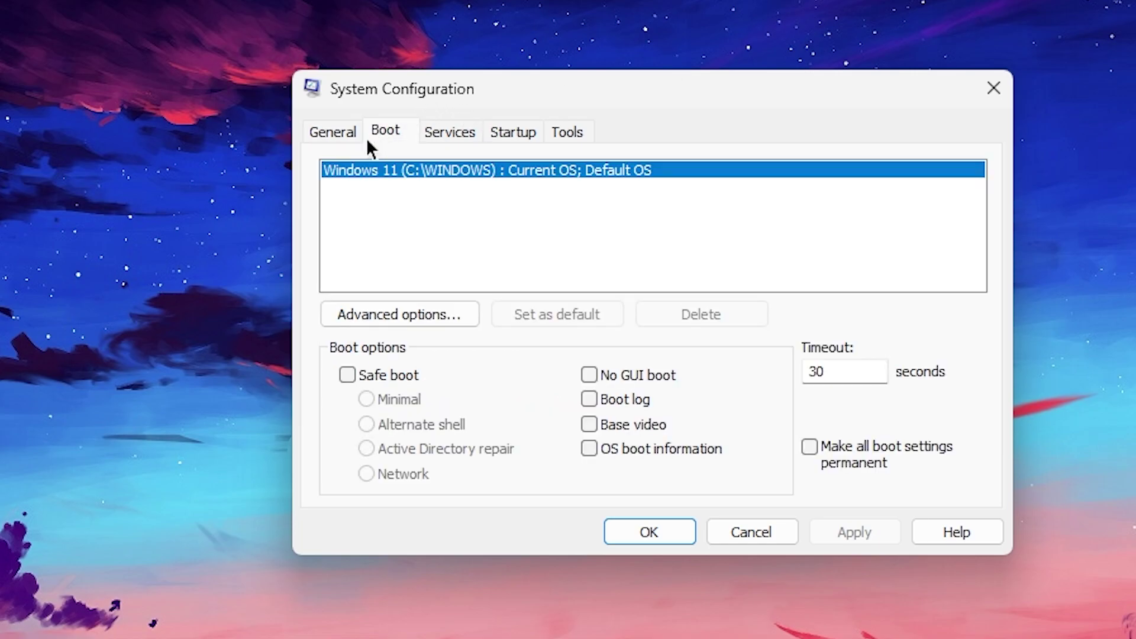
{"action": "left_click", "coordinate": [388, 310]}
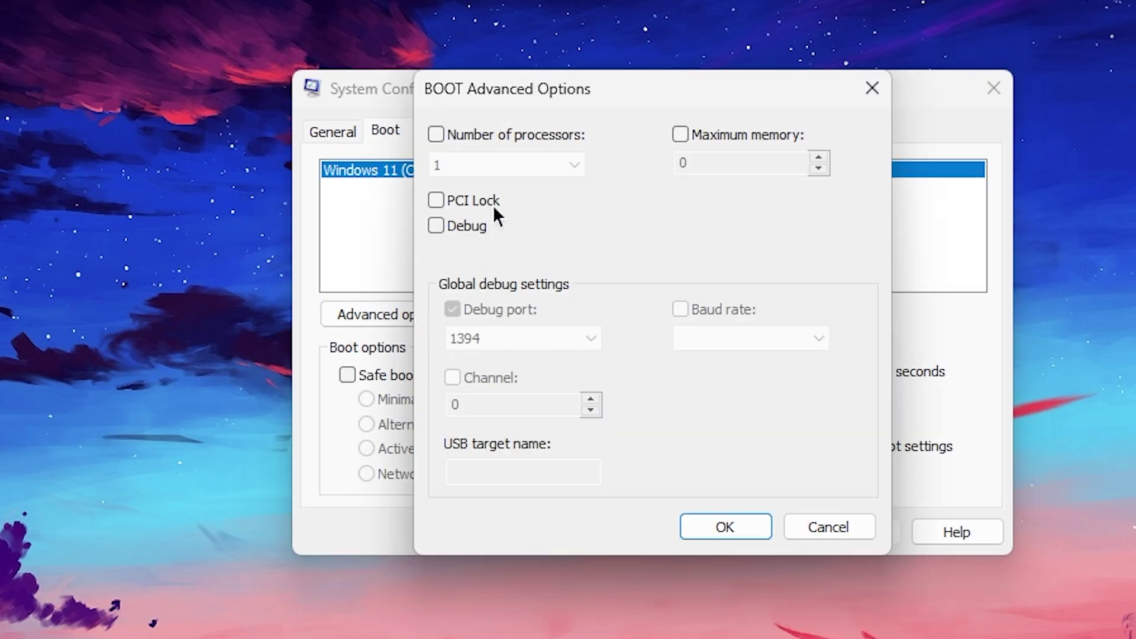
{"action": "left_click", "coordinate": [440, 134]}
{"action": "left_click", "coordinate": [574, 165]}
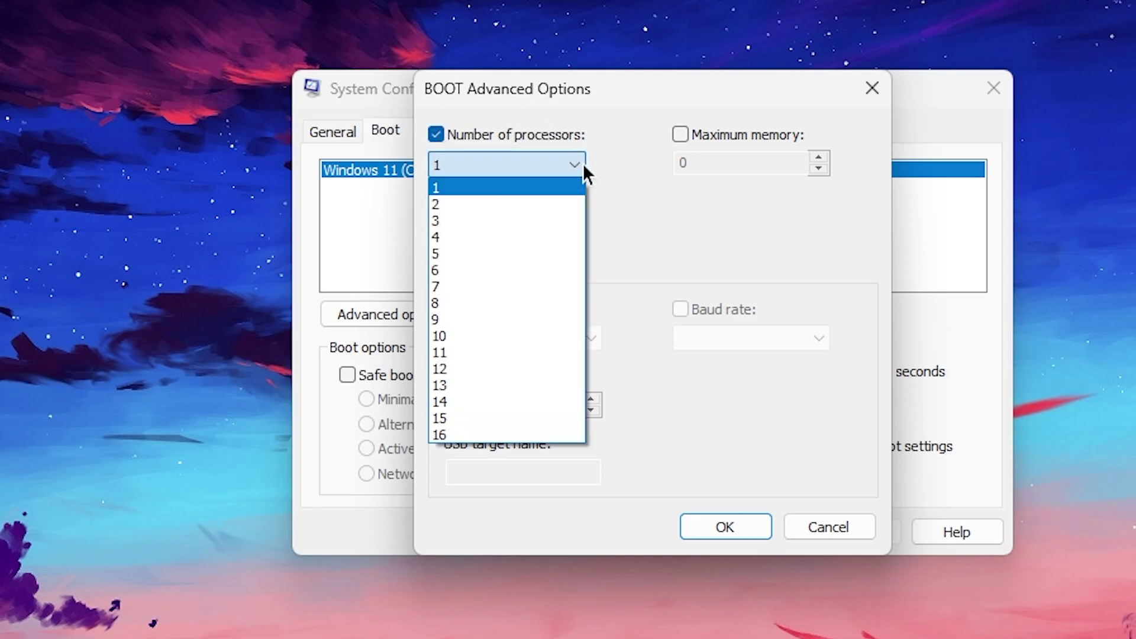
{"action": "left_click", "coordinate": [474, 434]}
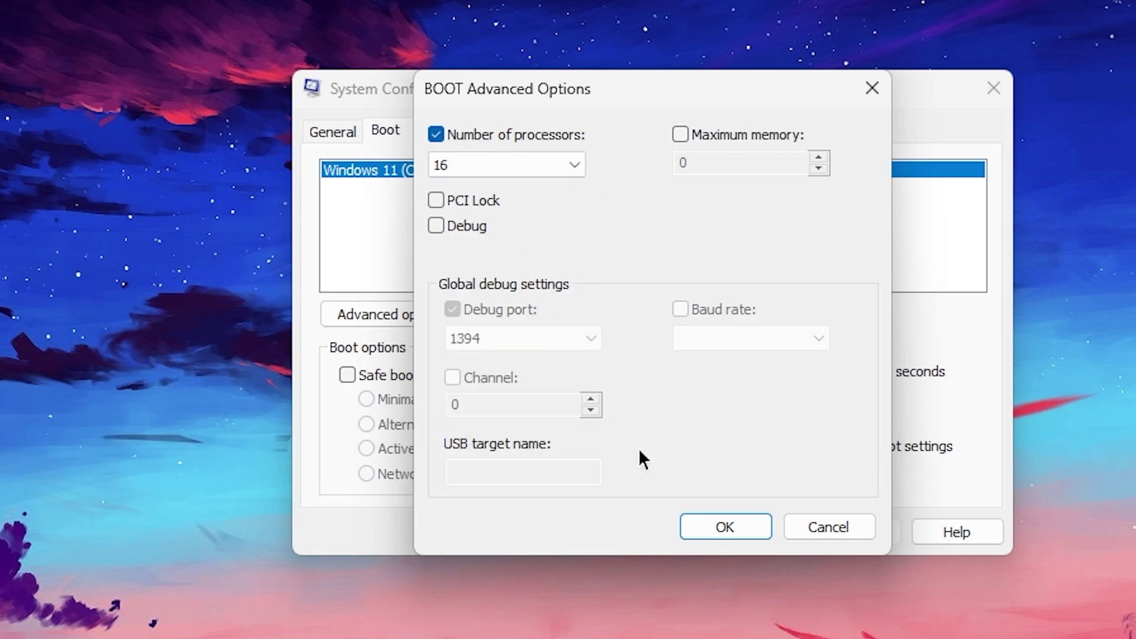
{"action": "left_click", "coordinate": [727, 530]}
{"action": "left_click", "coordinate": [860, 529]}
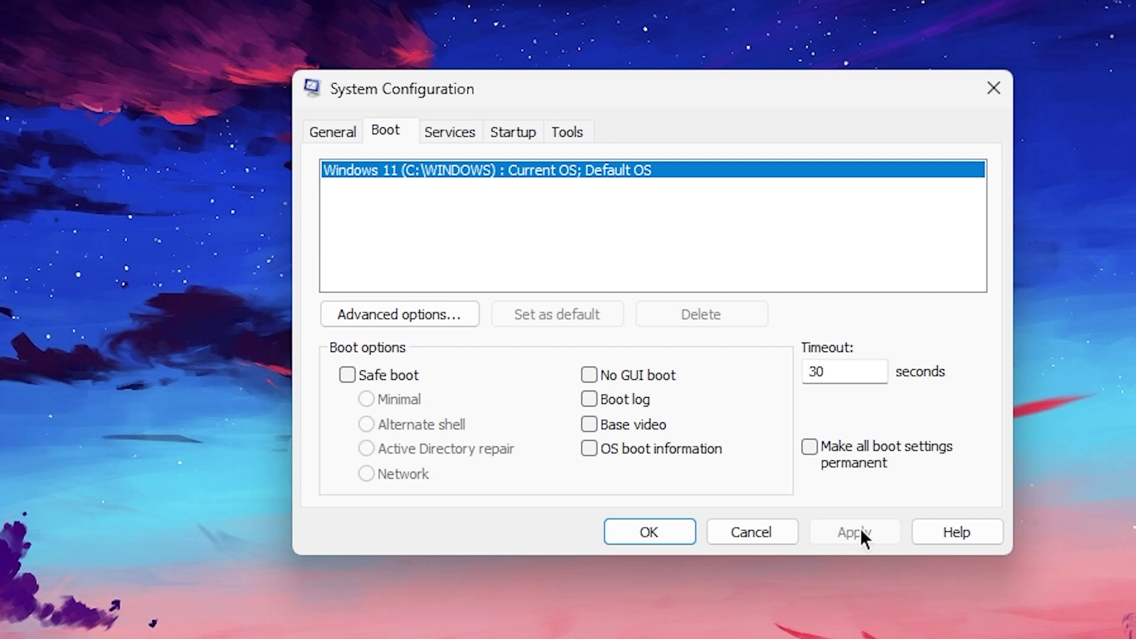
Check Hide all Microsoft services and review the remaining third-party services, such as Brave Update.
{"action": "left_click", "coordinate": [440, 132]}
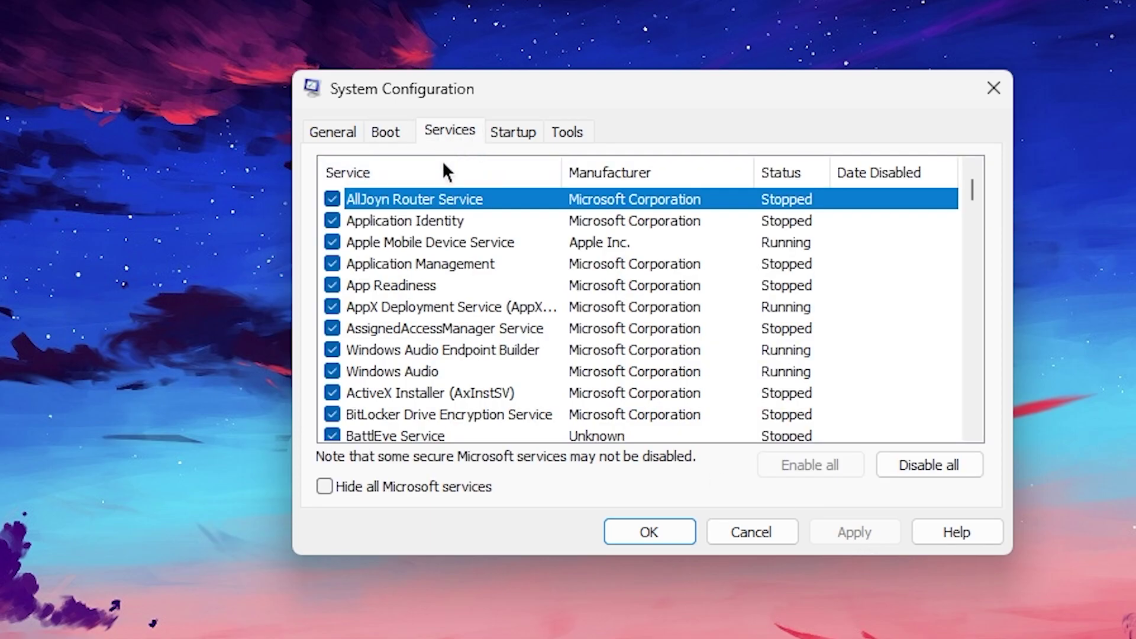
{"action": "left_click", "coordinate": [349, 485]}
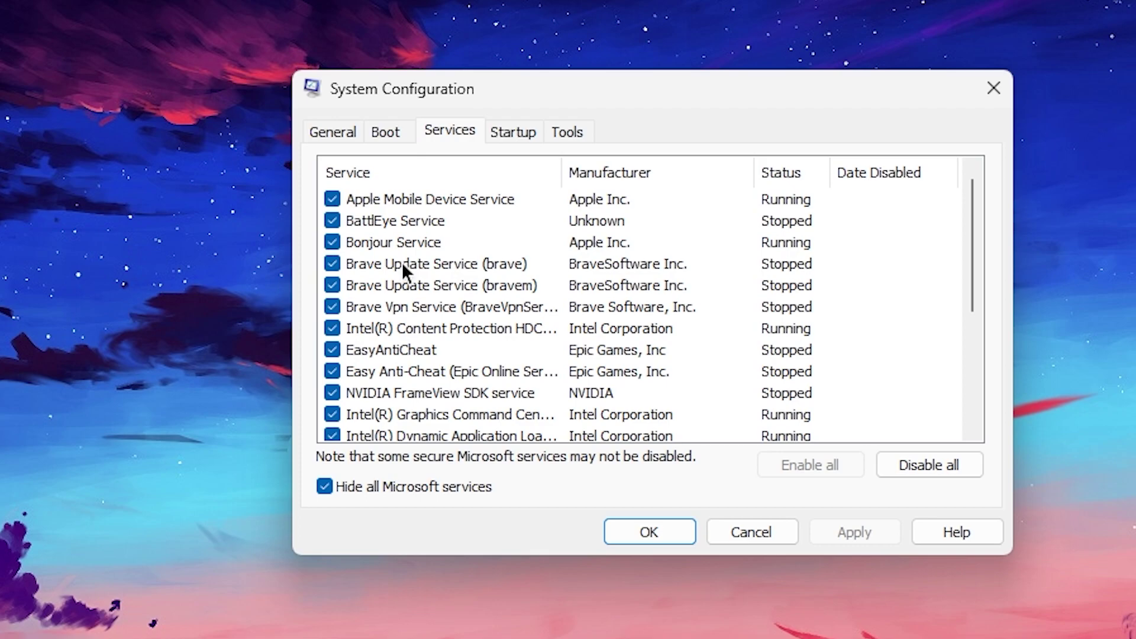
{"action": "left_click", "coordinate": [413, 285]}
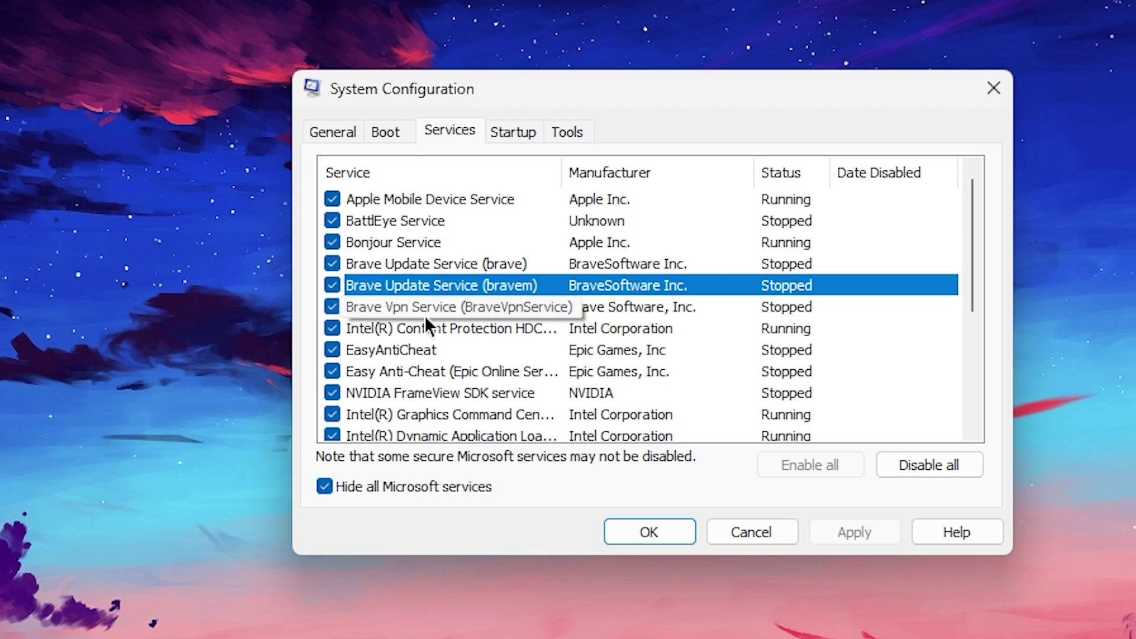
{"action": "scroll", "coordinate": [621, 285], "scroll_direction": "down", "scroll_amount": 3}
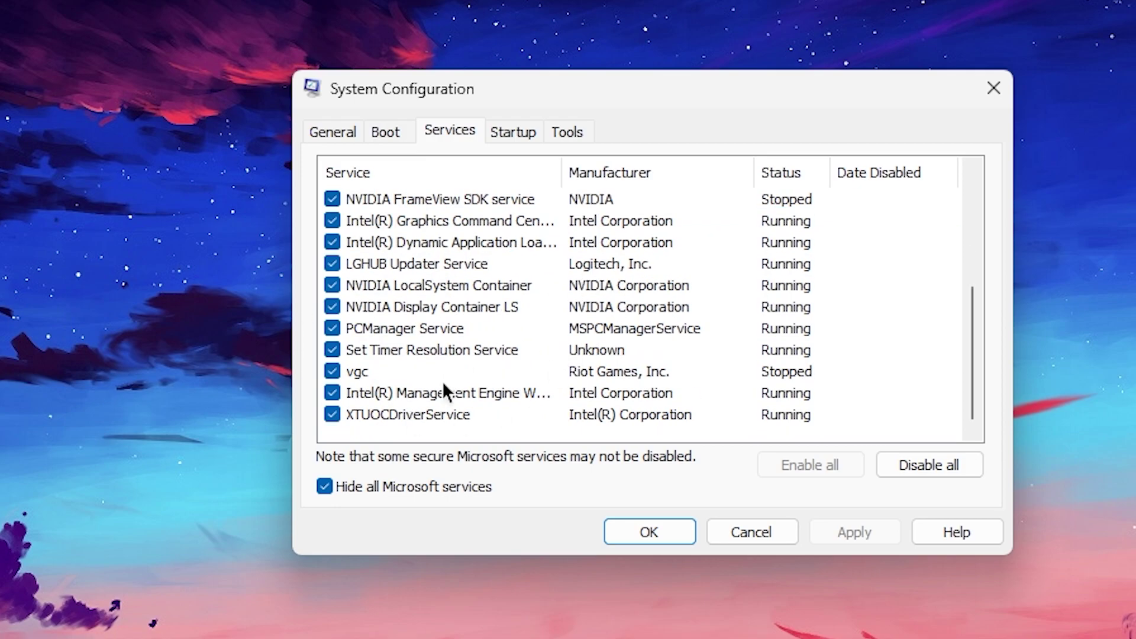
{"action": "scroll", "coordinate": [444, 387], "scroll_direction": "up", "scroll_amount": 3}
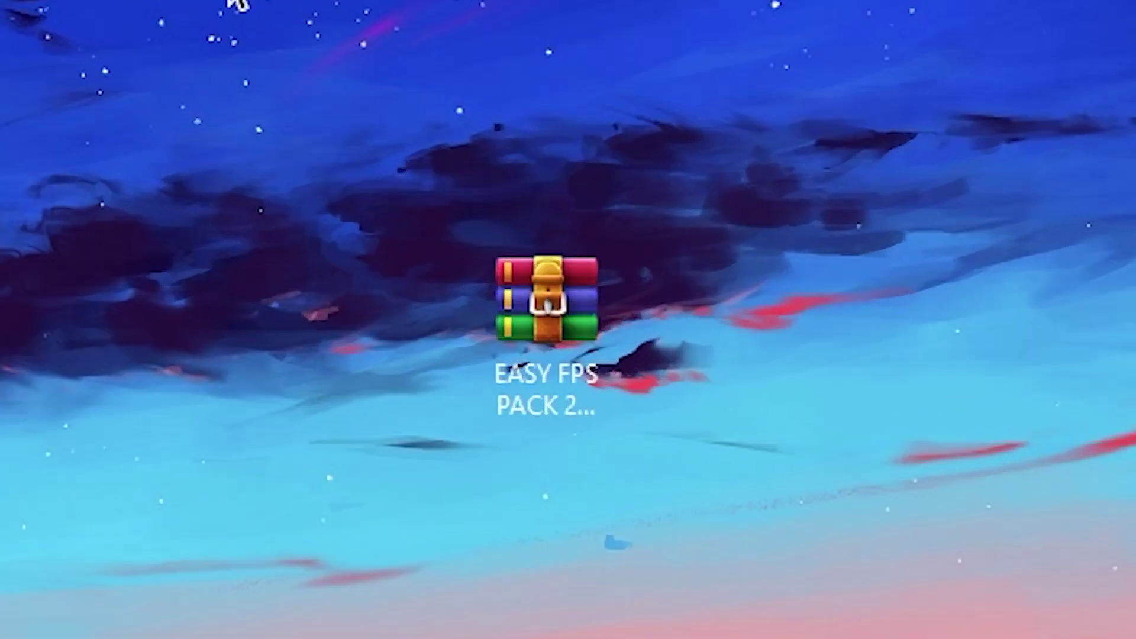
Select the EASY FPS PACK 2023.rar archive, then bring the uptopacks.com Chrome window forward.
{"action": "left_click", "coordinate": [555, 339]}
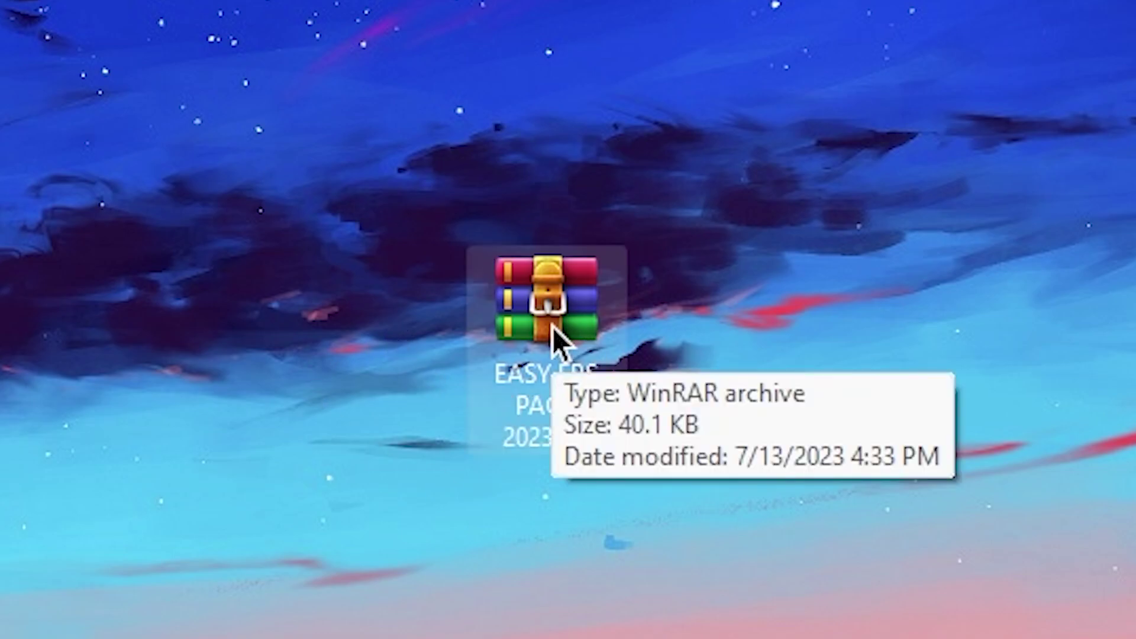
{"action": "left_click", "coordinate": [648, 624]}
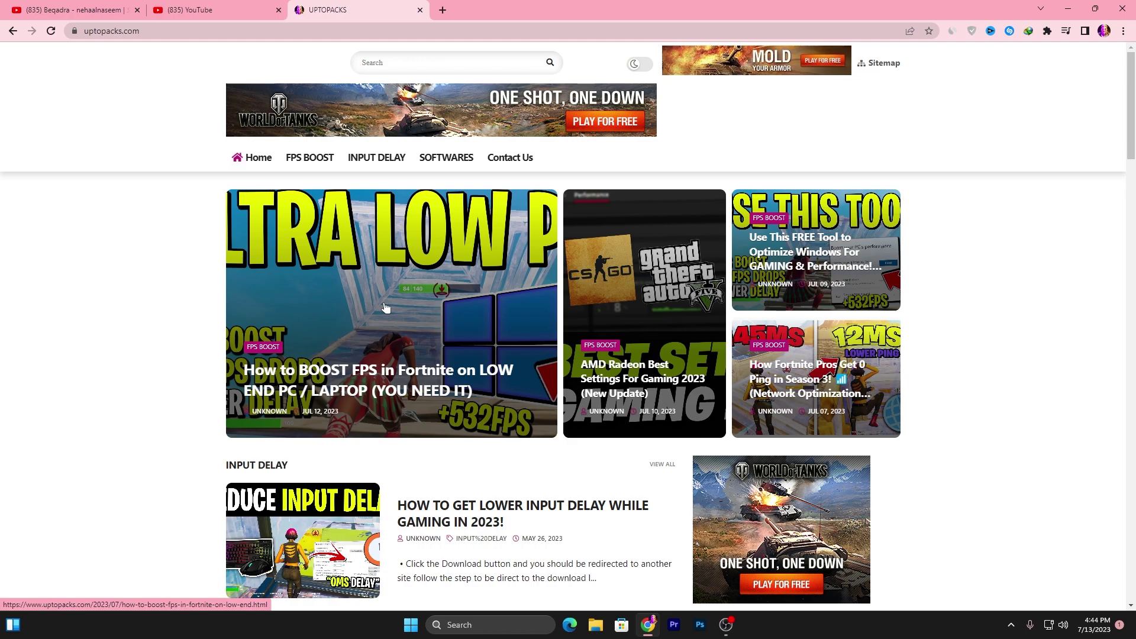
Open the How to BOOST FPS in Fortnite article, scroll to Download Pack Link, then minimize Chrome.
{"action": "left_click", "coordinate": [388, 283]}
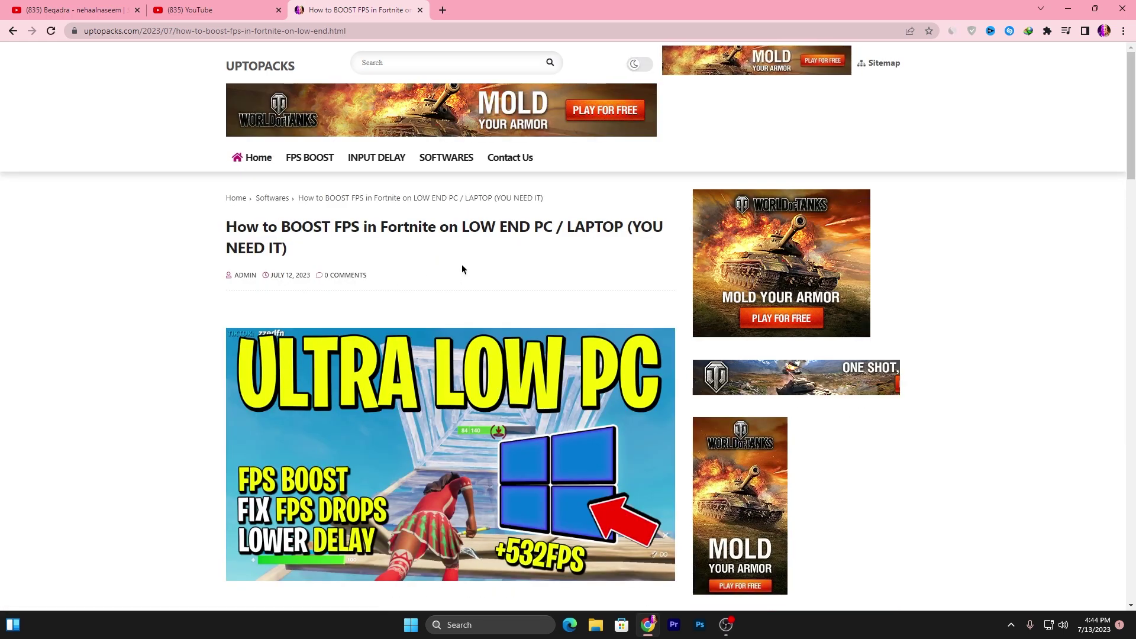
{"action": "scroll", "coordinate": [526, 264], "scroll_direction": "down", "scroll_amount": 10}
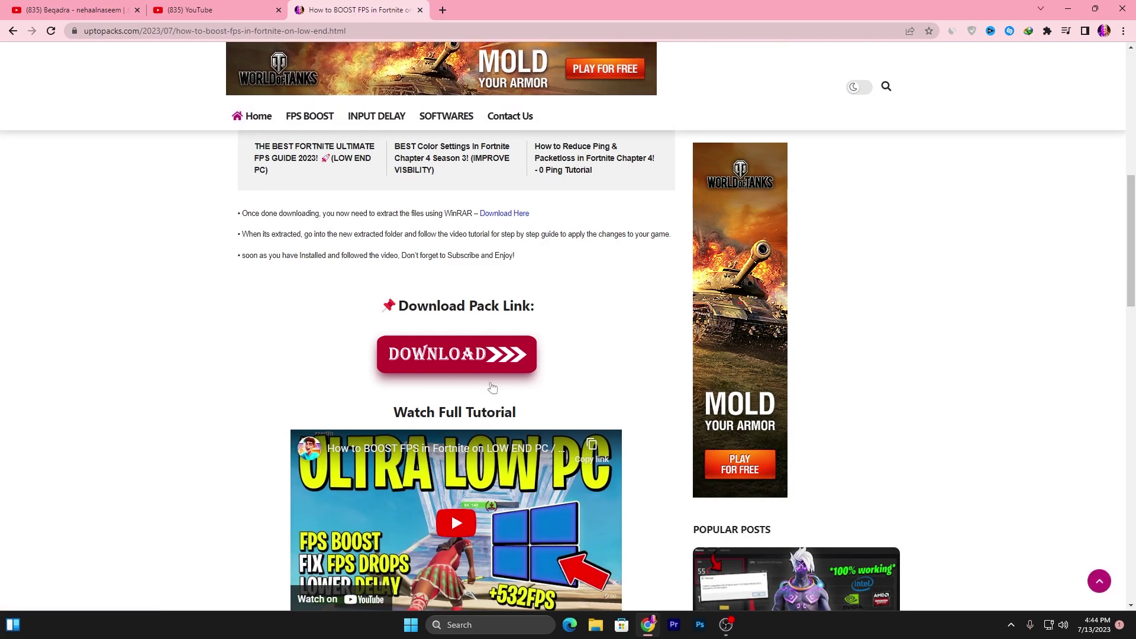
{"action": "left_click", "coordinate": [1066, 11]}
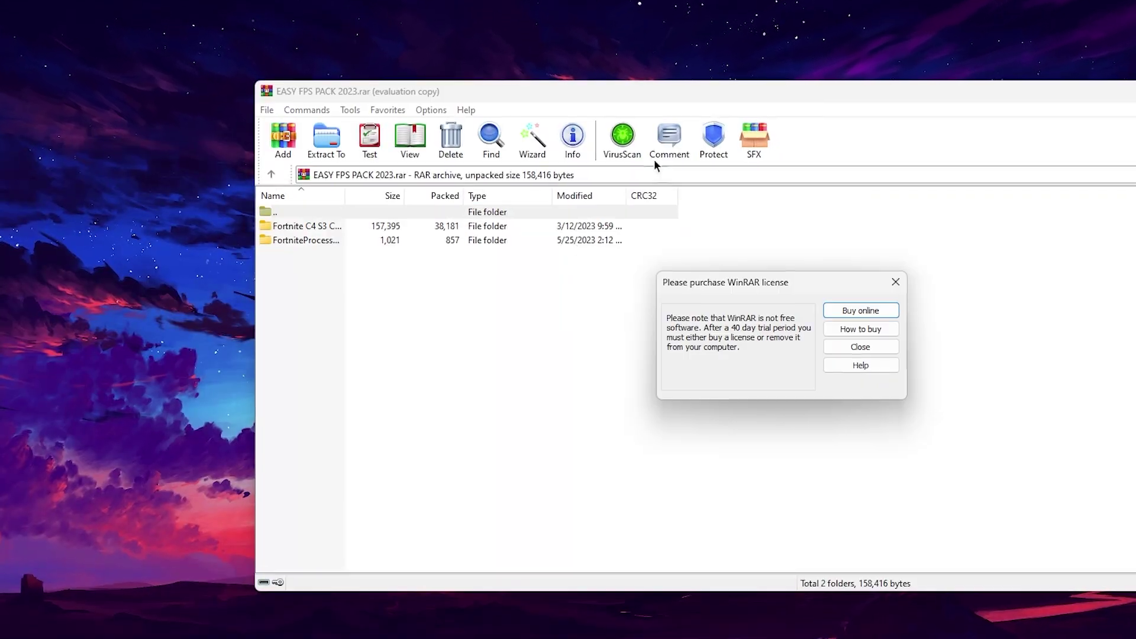
Dismiss the licence reminder, select both archive folders, close WinRAR, and select FortniteProcessPriority-master.
{"action": "left_click", "coordinate": [895, 281]}
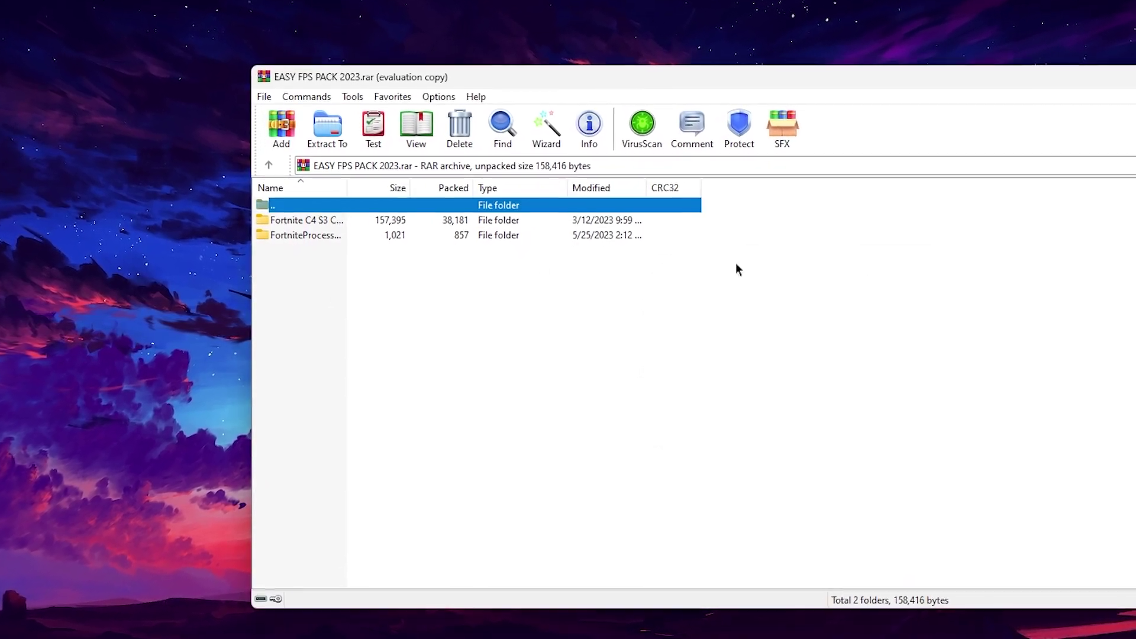
{"action": "left_click_drag", "start_coordinate": [348, 266], "coordinate": [142, 195]}
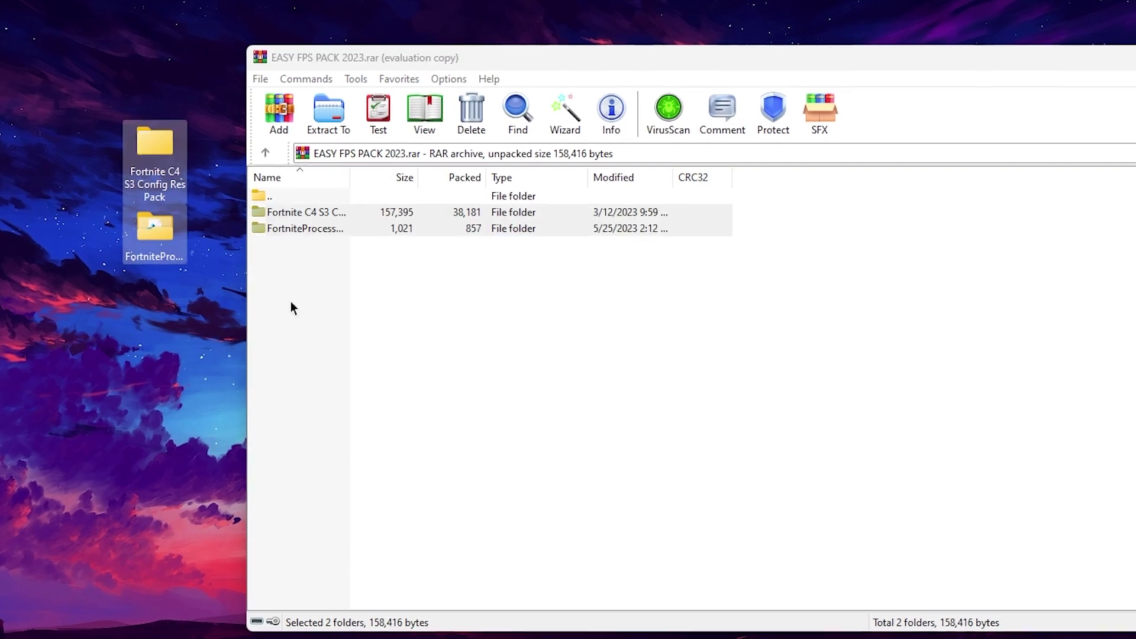
{"action": "key", "text": "alt+F4"}
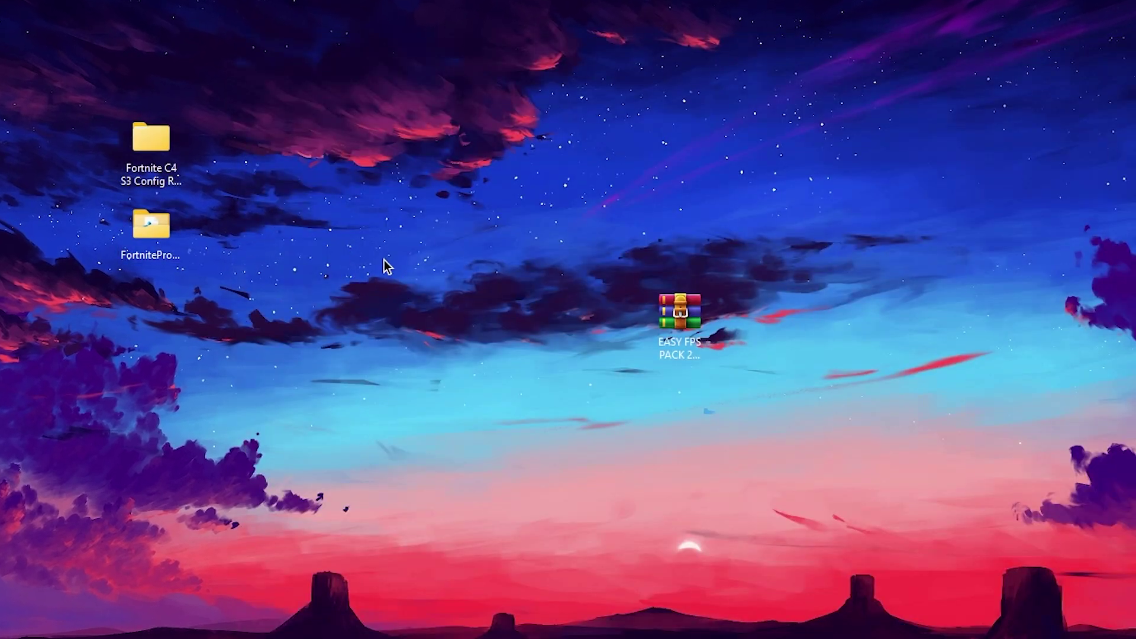
{"action": "left_click", "coordinate": [175, 243]}
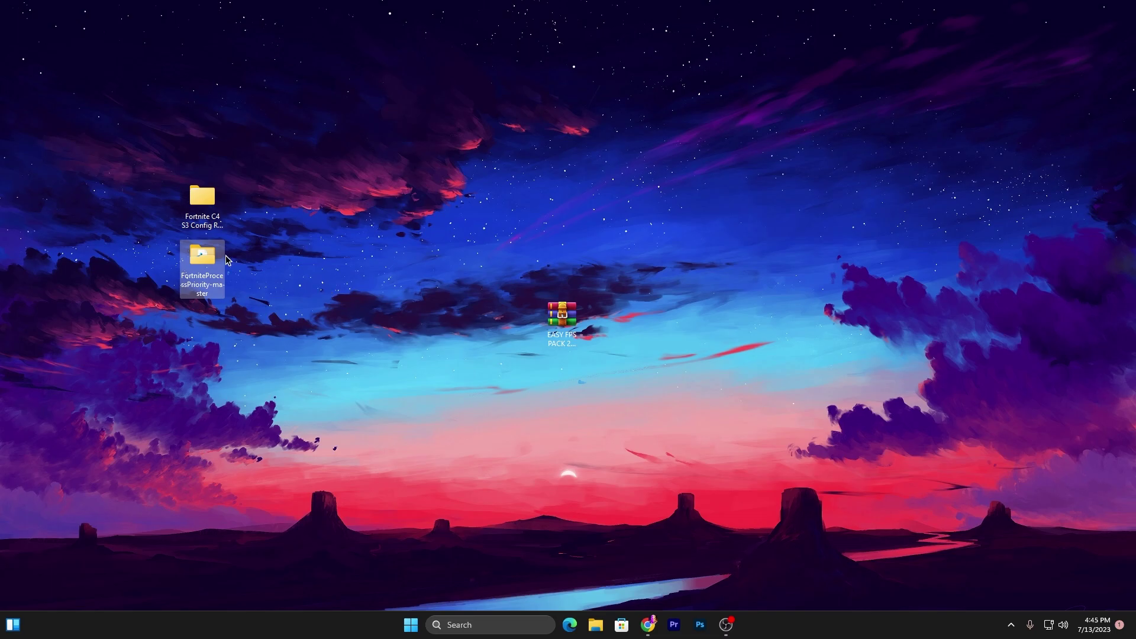
Merge FortniteHighPriority.reg from FortniteProcessPriority-master into the registry, then close the folder.
{"action": "double_click", "coordinate": [201, 275]}
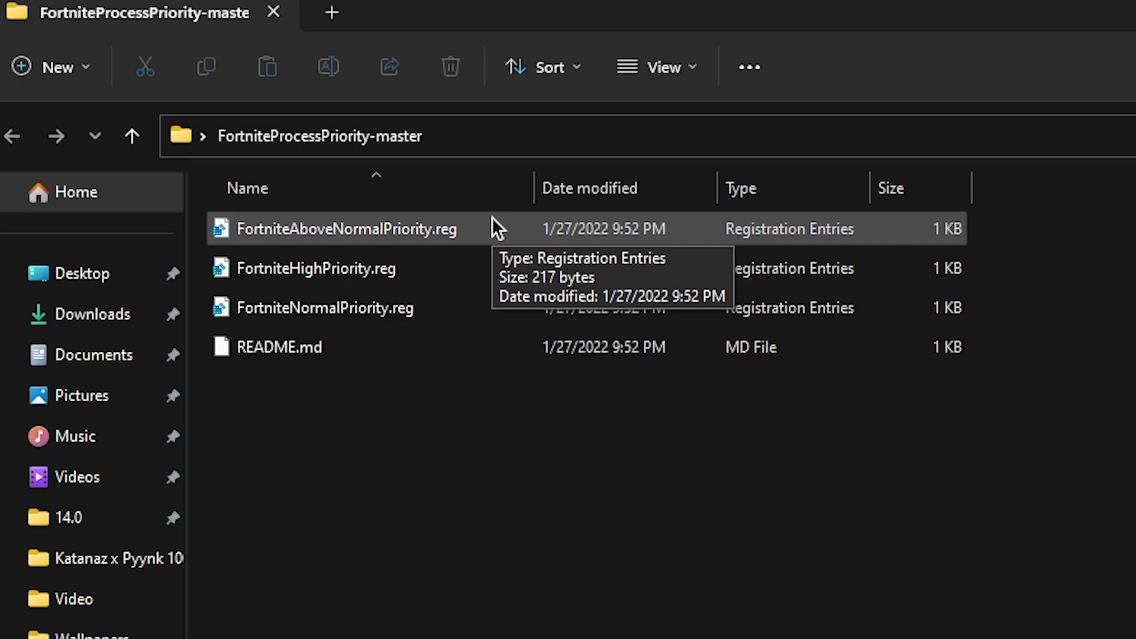
{"action": "double_click", "coordinate": [327, 258]}
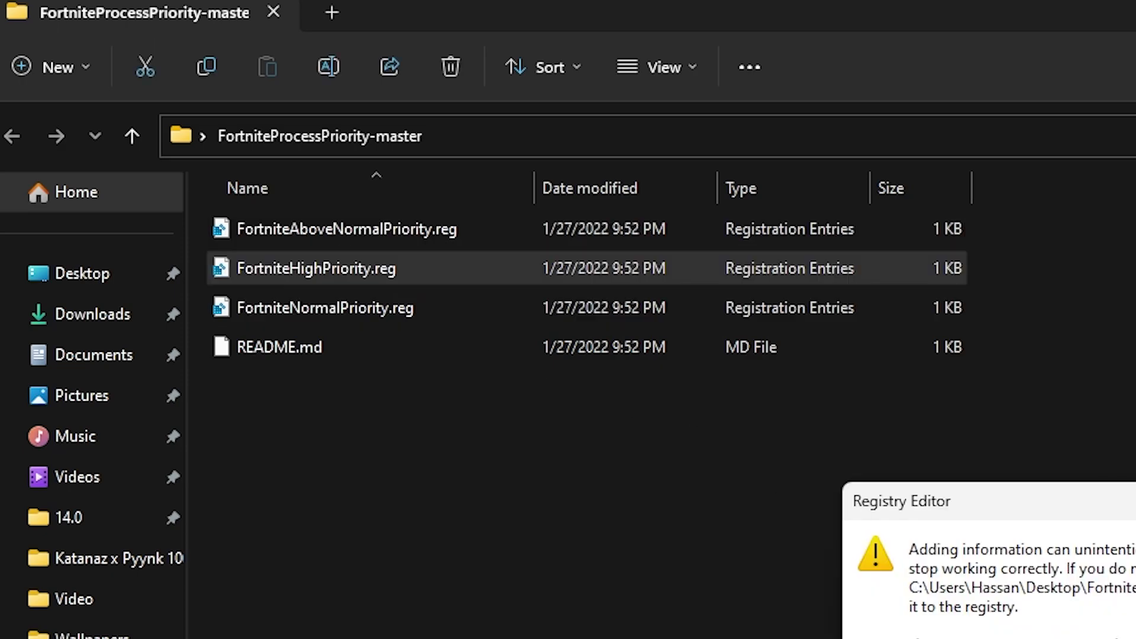
{"action": "key", "text": "Return"}
{"action": "key", "text": "Return"}
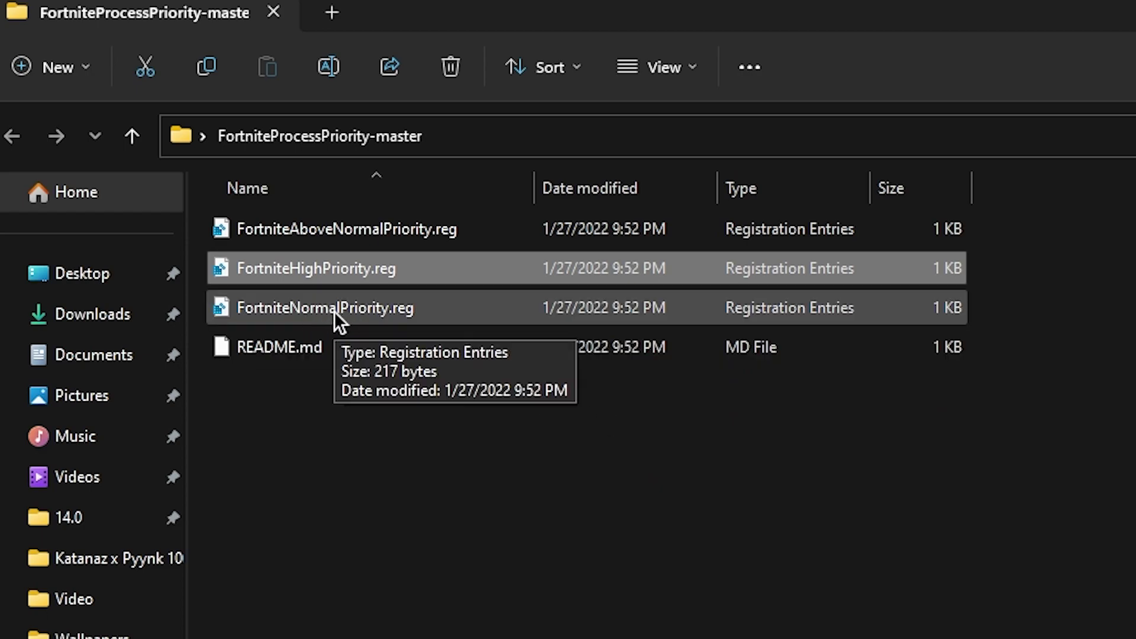
{"action": "left_click", "coordinate": [1122, 9]}
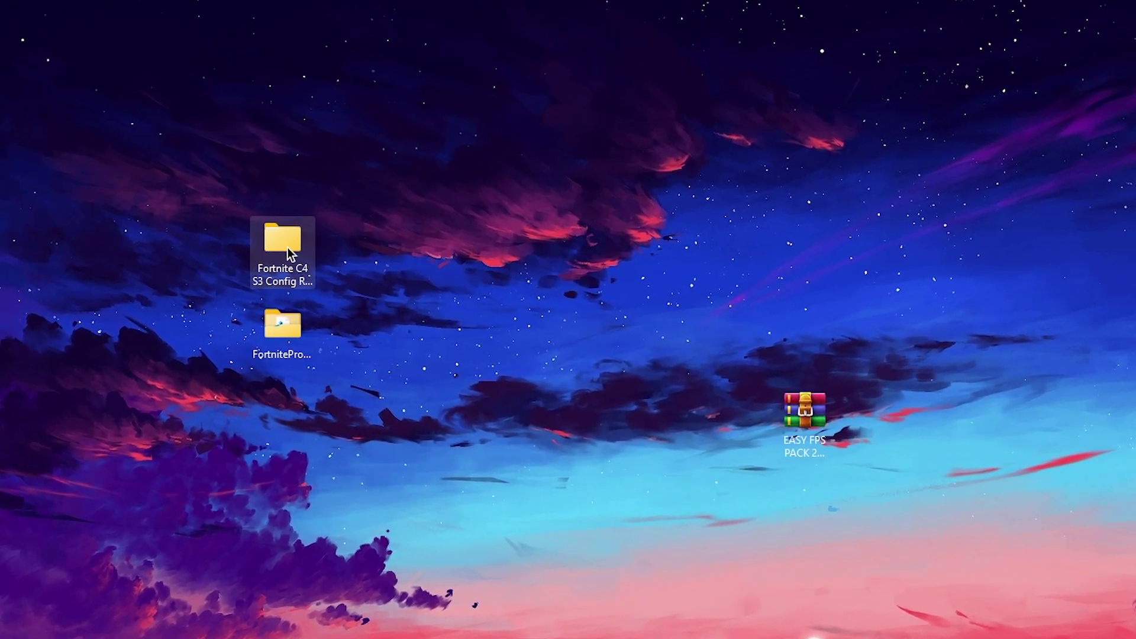
Copy GameUserSettings.ini from Fortnite C4 S3 Config Res Pack > Optimized Native Res.
{"action": "left_click", "coordinate": [252, 229]}
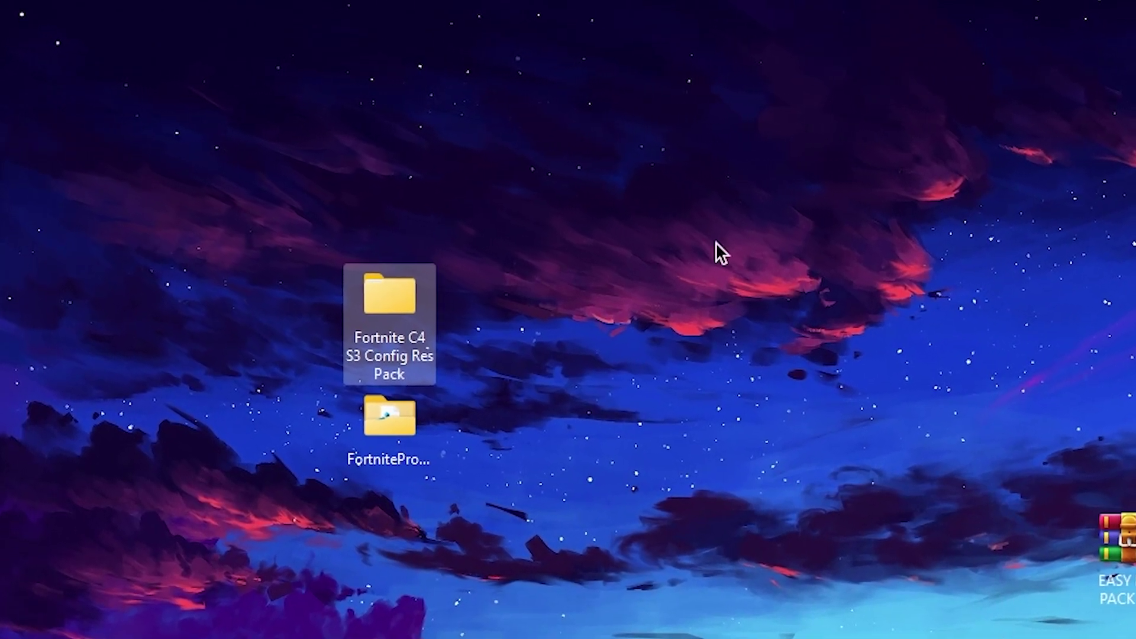
{"action": "double_click", "coordinate": [407, 310]}
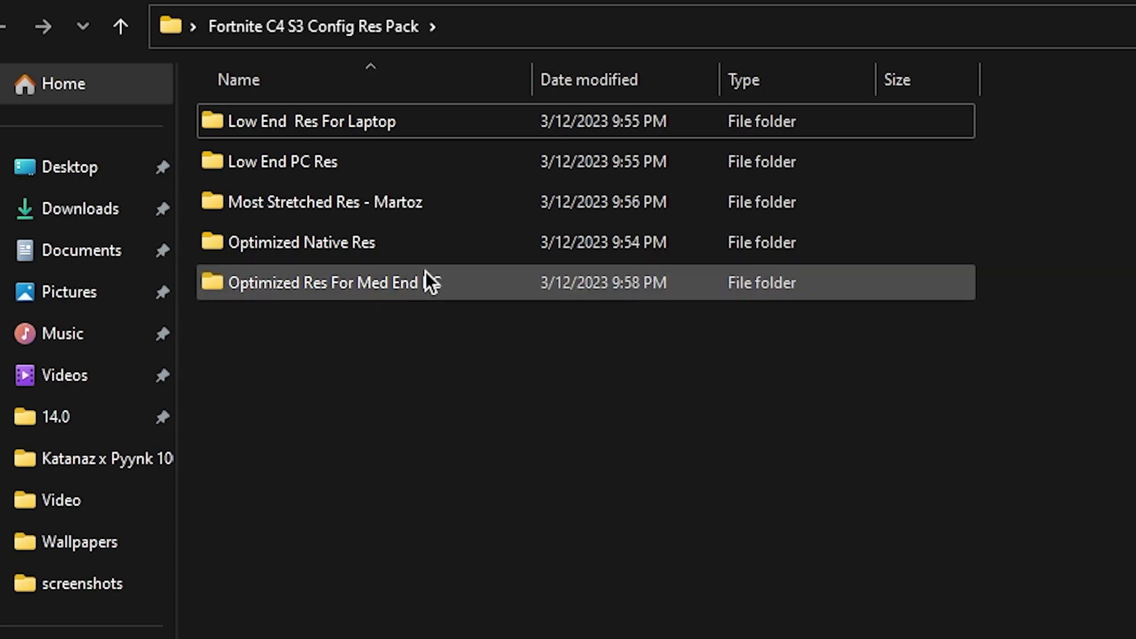
{"action": "double_click", "coordinate": [437, 232]}
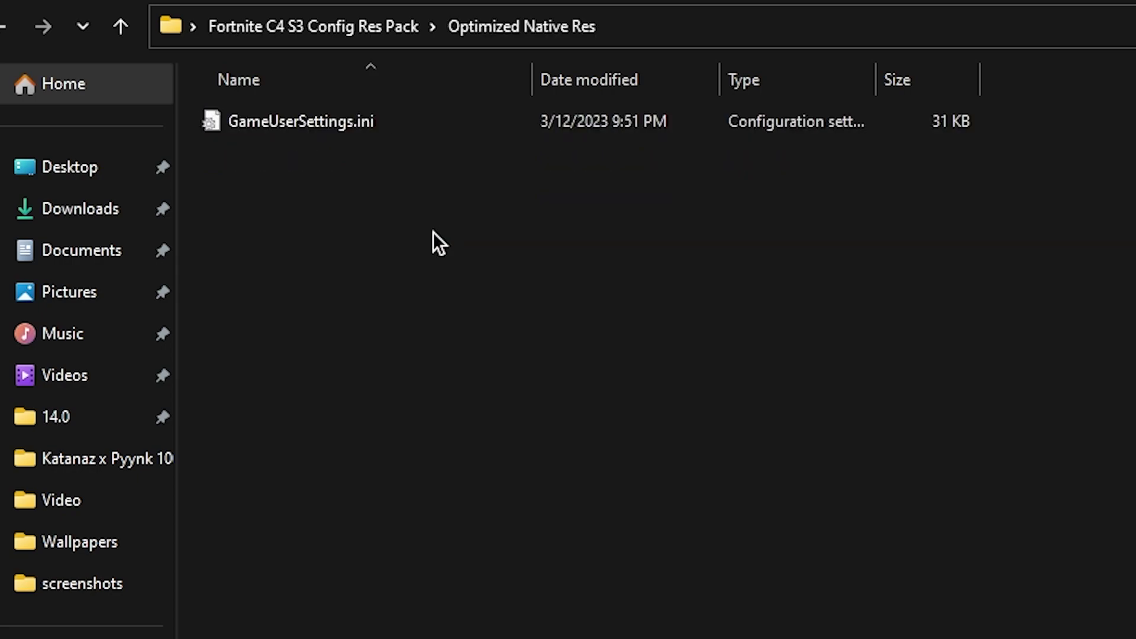
{"action": "right_click", "coordinate": [280, 122]}
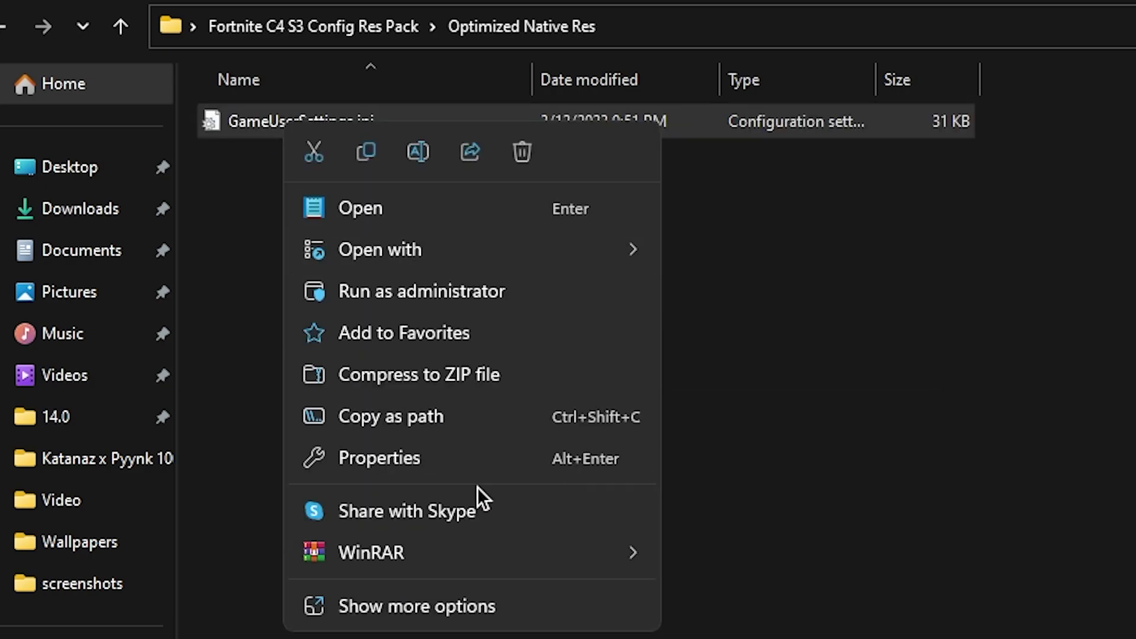
{"action": "left_click", "coordinate": [372, 604]}
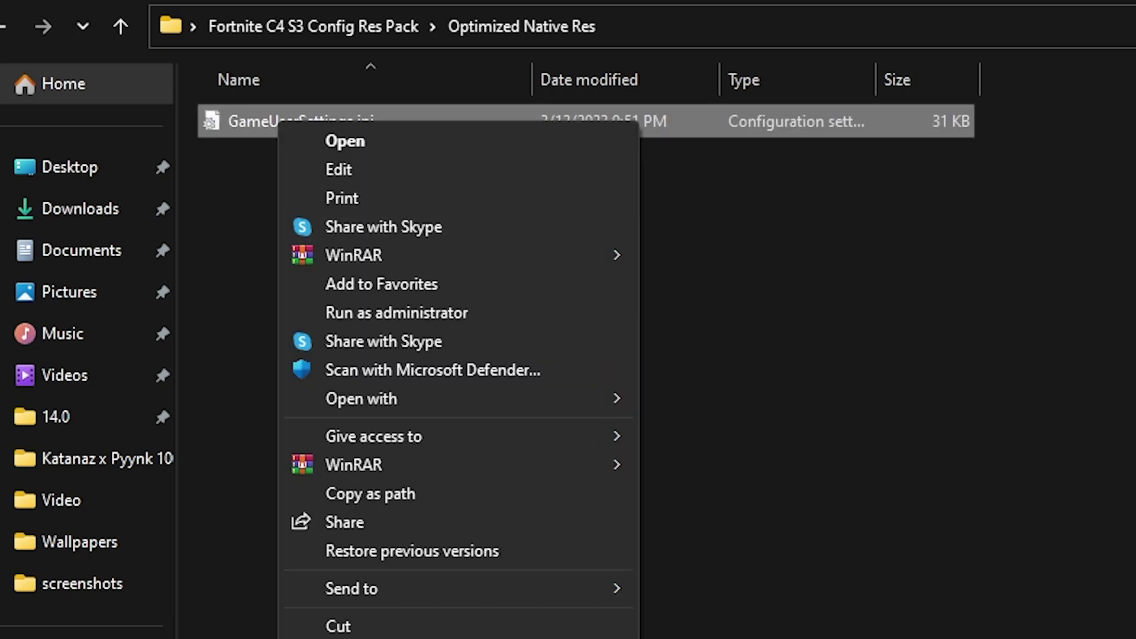
{"action": "key", "text": "Escape"}
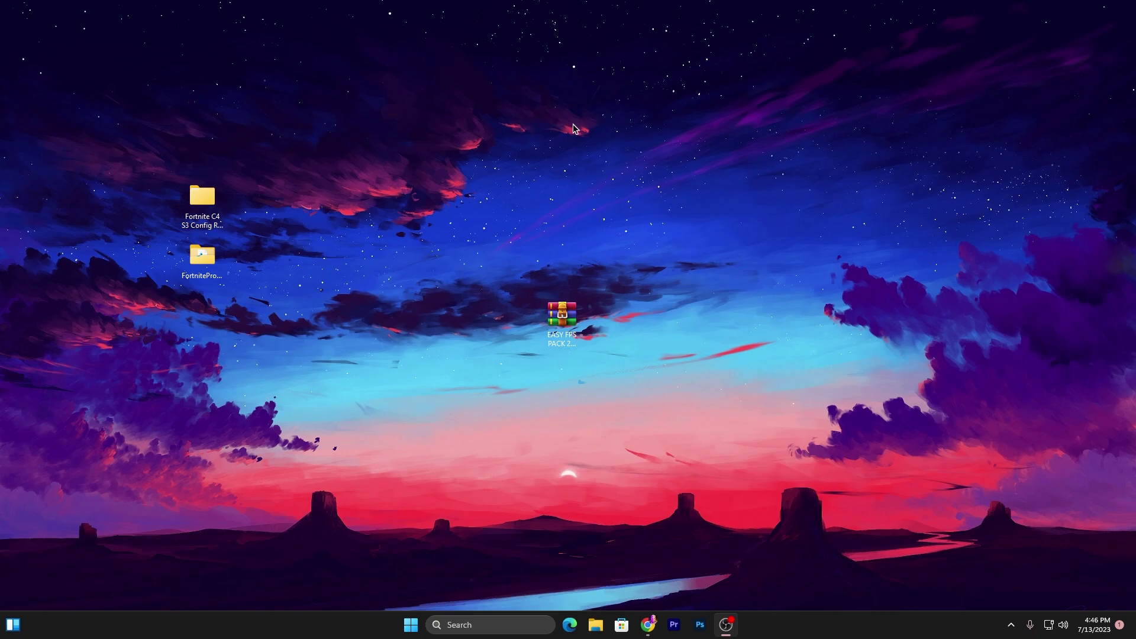
Navigate via %localappdata% to FortniteGame\Saved\Config\WindowsClient.
{"action": "key", "text": "super+r"}
{"action": "left_click_drag", "start_coordinate": [100, 479], "coordinate": [138, 476]}
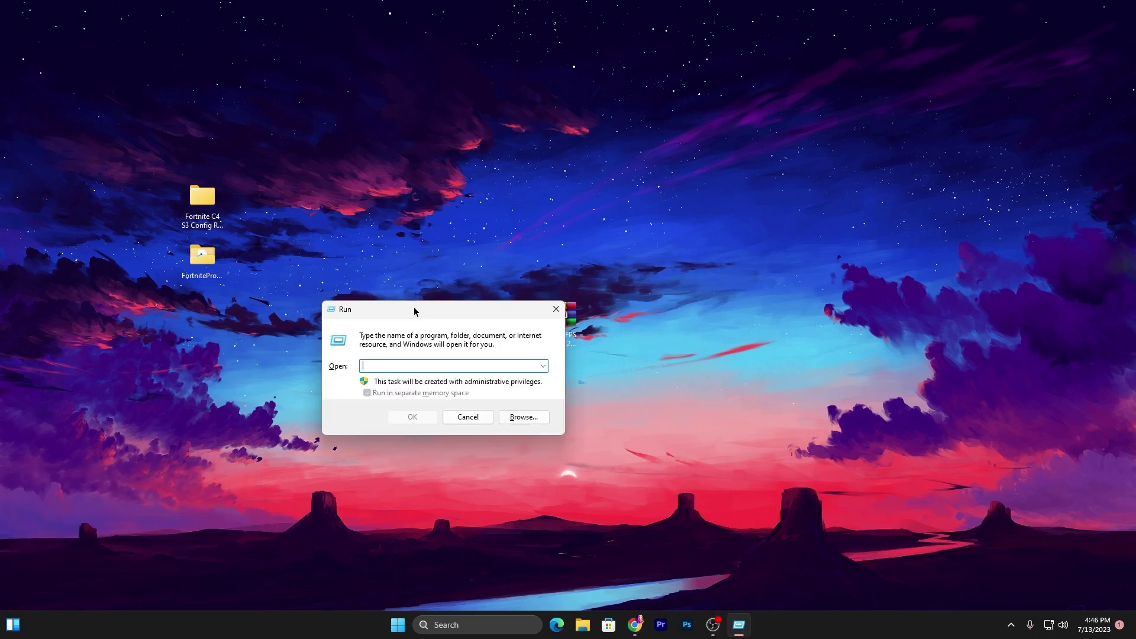
{"action": "type", "text": "%localappdata%"}
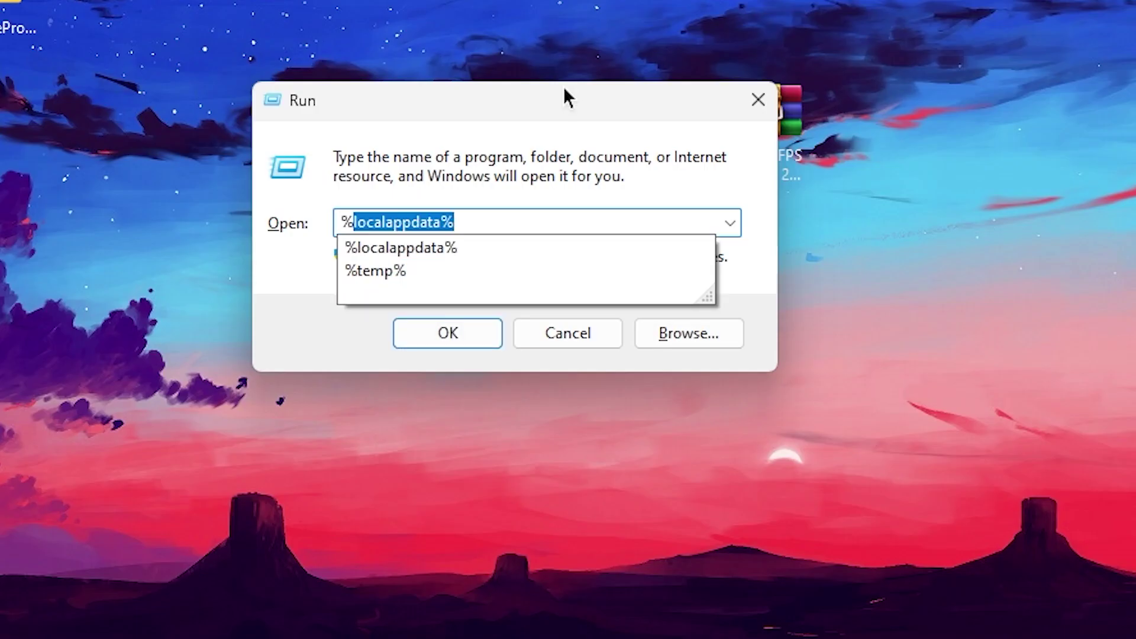
{"action": "key", "text": "Return"}
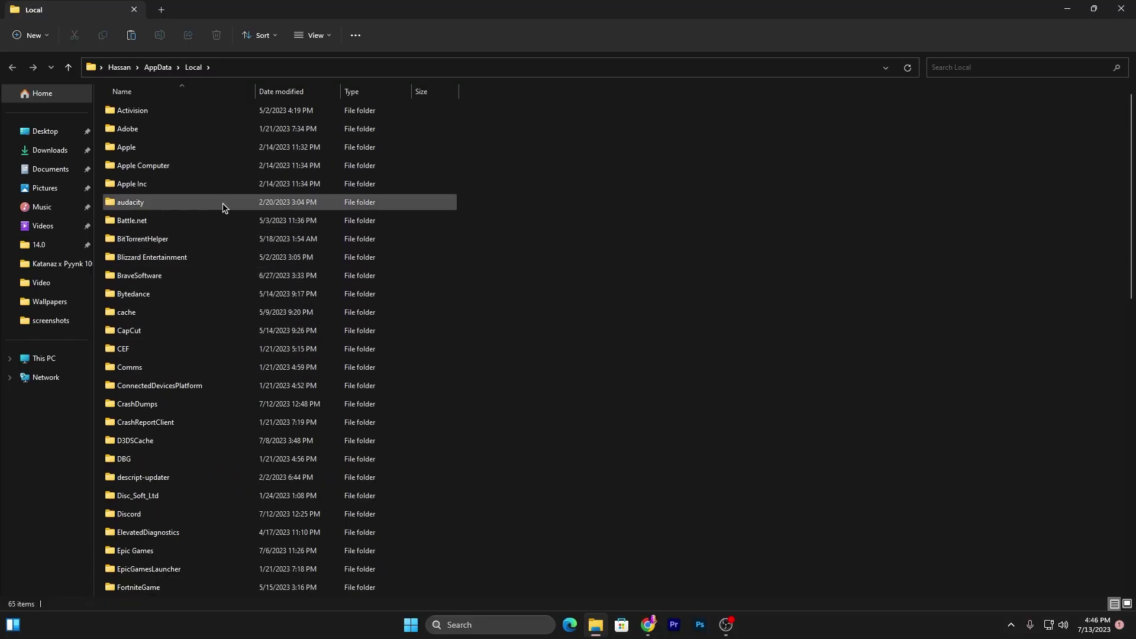
{"action": "key", "text": "f"}
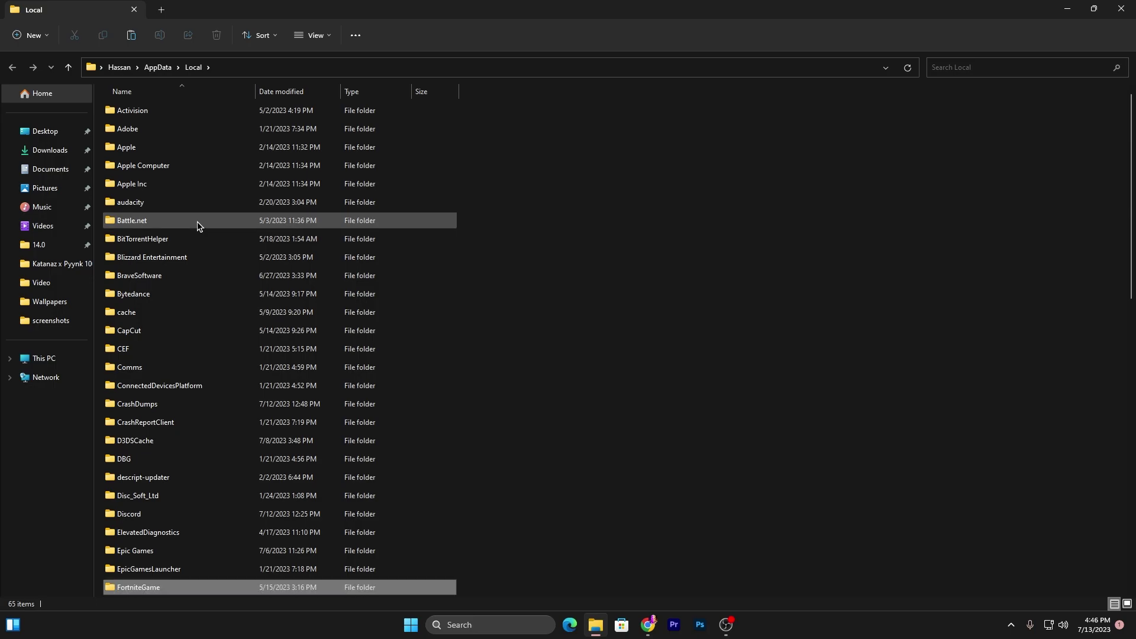
{"action": "scroll", "coordinate": [180, 382], "scroll_direction": "down", "scroll_amount": 3}
{"action": "double_click", "coordinate": [147, 425]}
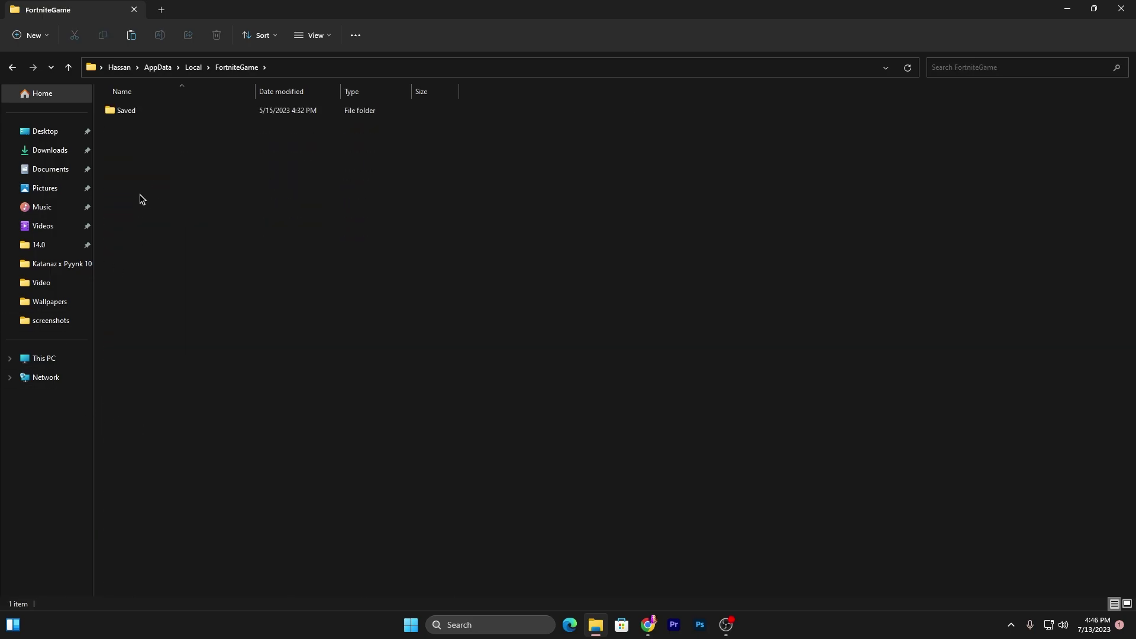
{"action": "double_click", "coordinate": [135, 111]}
{"action": "double_click", "coordinate": [168, 129]}
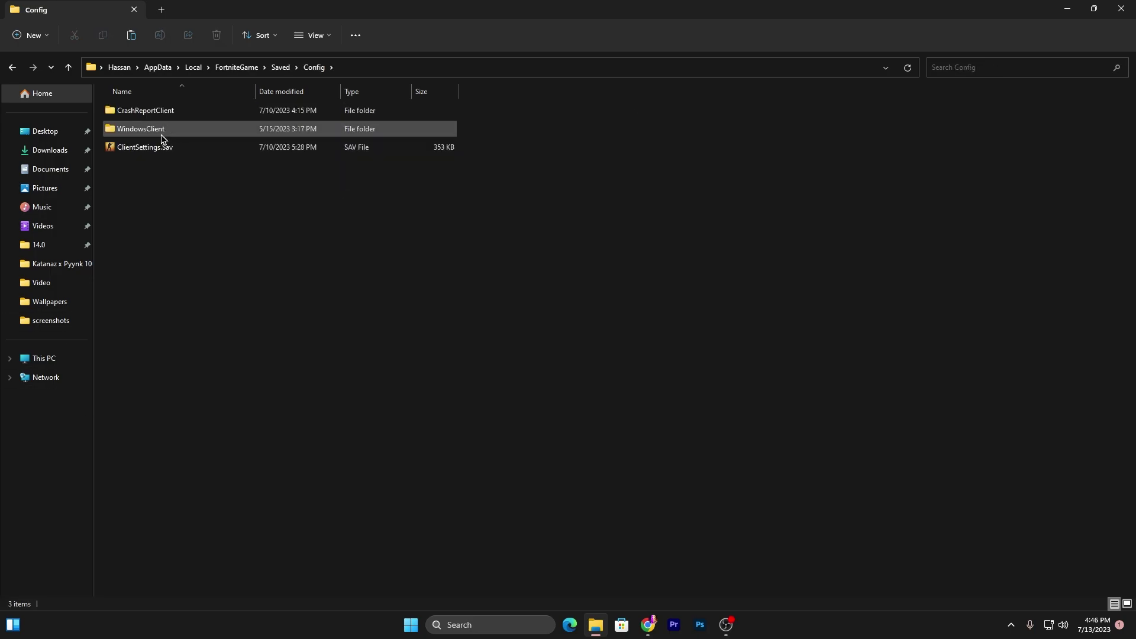
{"action": "double_click", "coordinate": [164, 130]}
Paste the optimized GameUserSettings.ini, replacing the existing file, then close Explorer.
{"action": "right_click", "coordinate": [247, 165]}
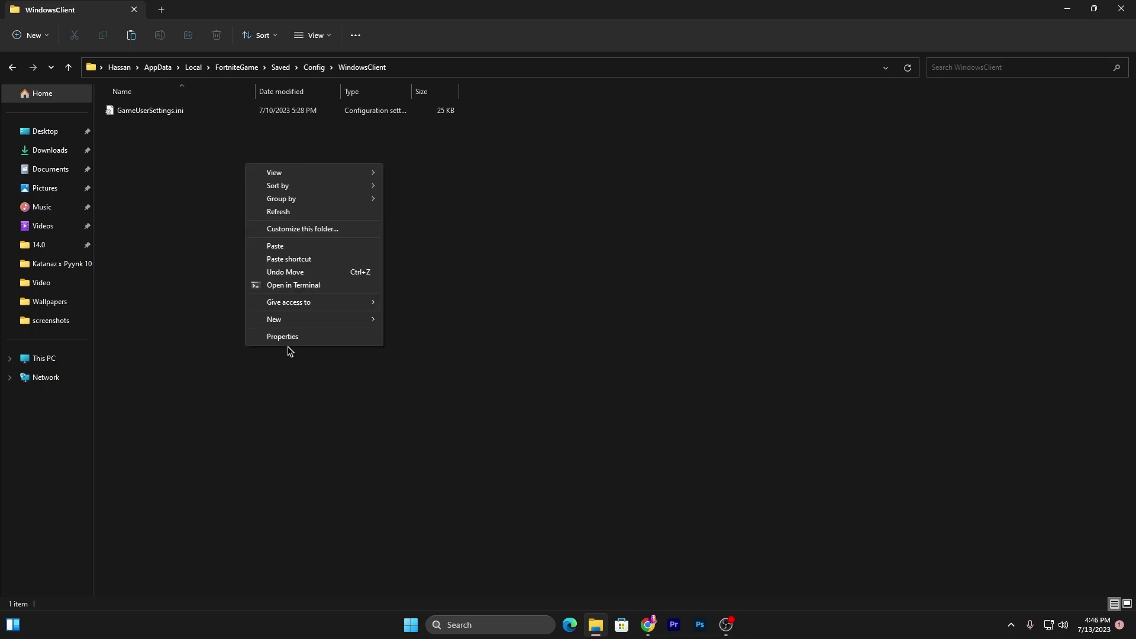
{"action": "left_click", "coordinate": [290, 245]}
{"action": "left_click", "coordinate": [233, 231]}
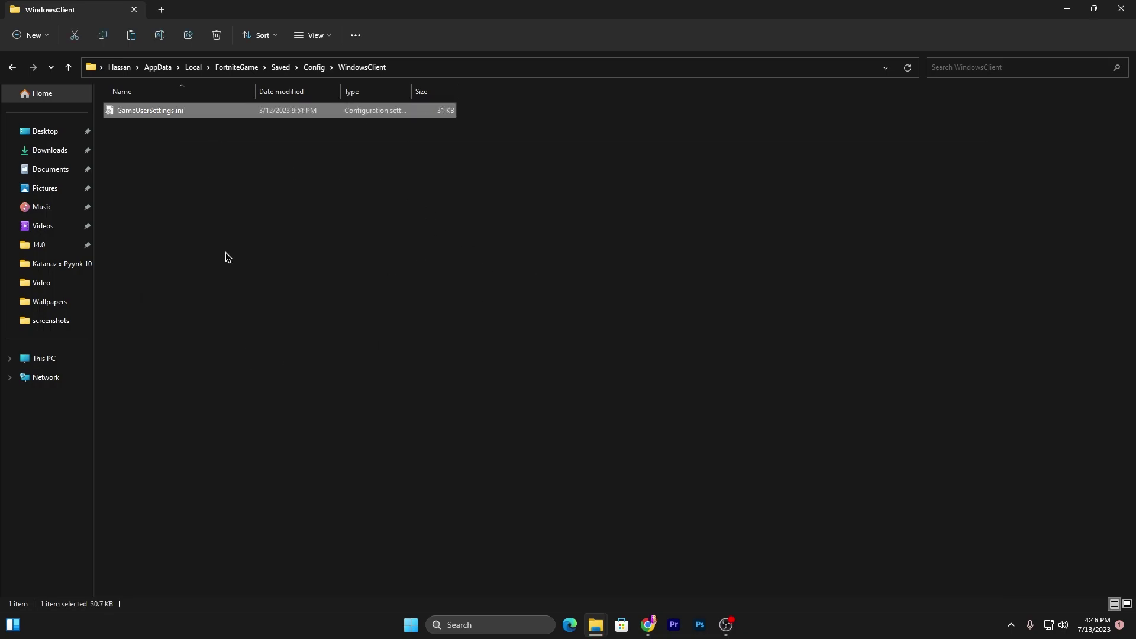
{"action": "left_click", "coordinate": [1119, 8]}
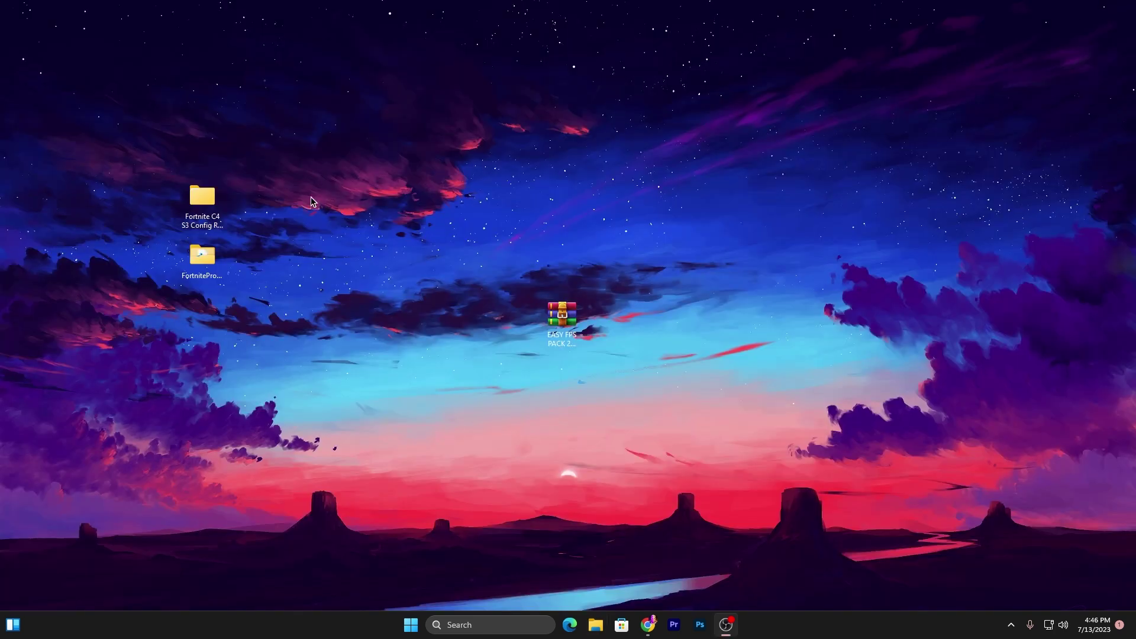